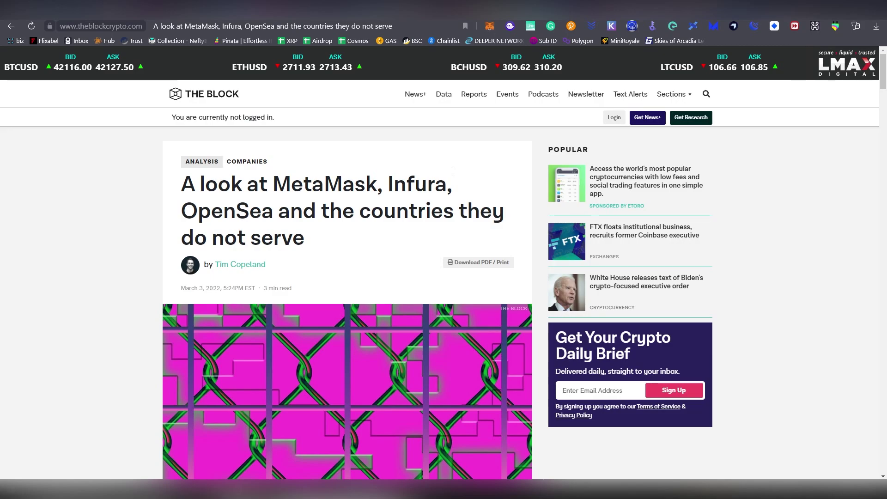
Step: Highlight the words MetaMask and Infura in the page headline, then scroll down the page
{"action": "left_click_drag", "start_coordinate": [273, 184], "coordinate": [375, 185]}
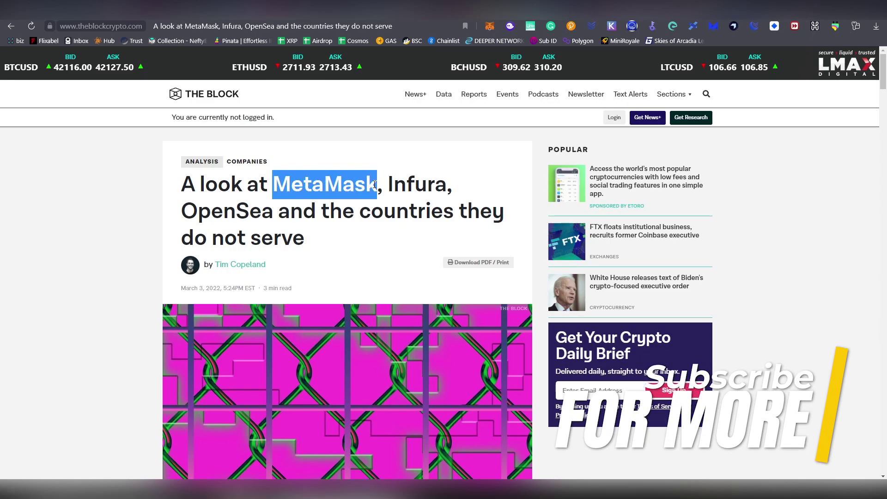
{"action": "left_click", "coordinate": [381, 182]}
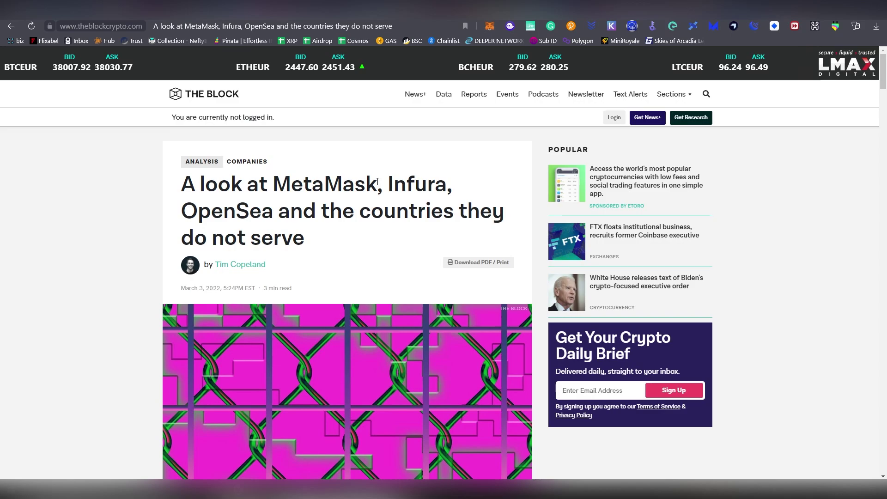
{"action": "left_click_drag", "start_coordinate": [388, 197], "coordinate": [446, 189]}
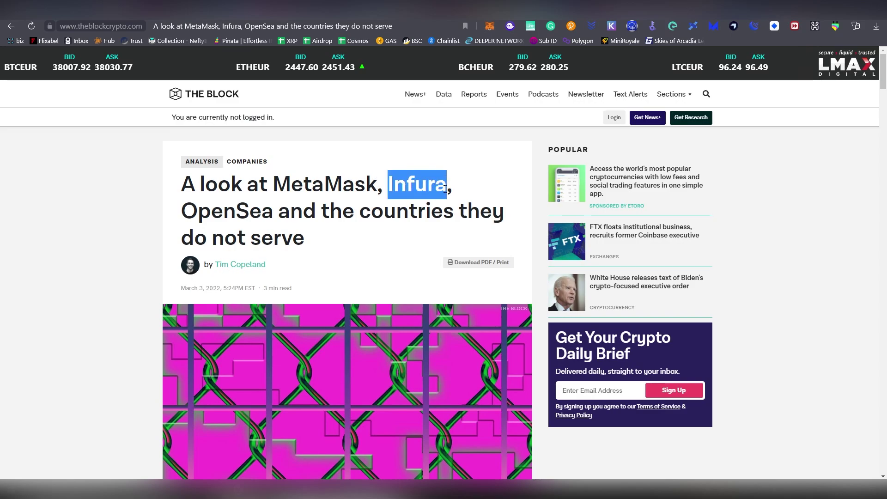
{"action": "left_click", "coordinate": [458, 191]}
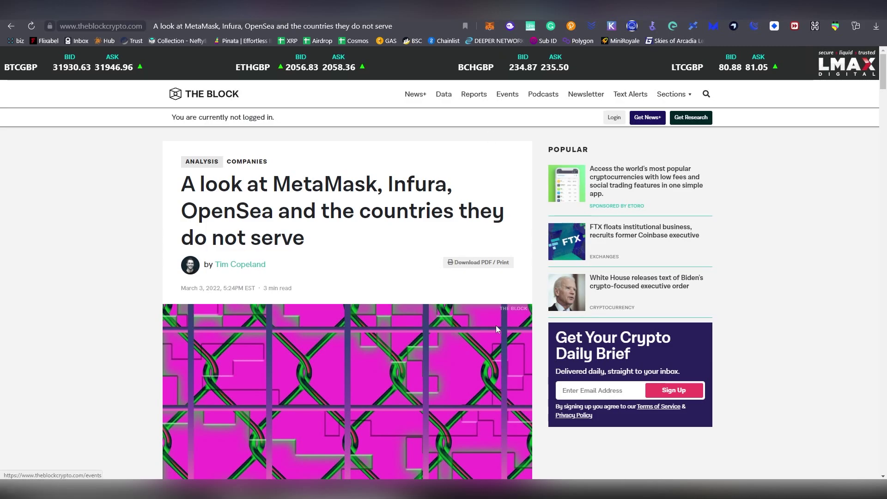
{"action": "scroll", "coordinate": [253, 325], "scroll_direction": "down", "scroll_amount": 10}
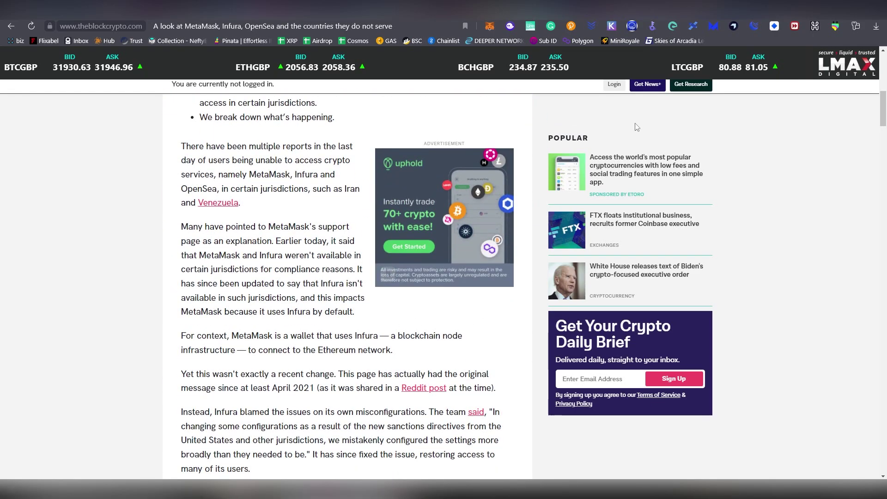
Step: From the metamask.io tab, go through the MetaMask extension's account menu and Settings to the Networks page
{"action": "left_click", "coordinate": [712, 9]}
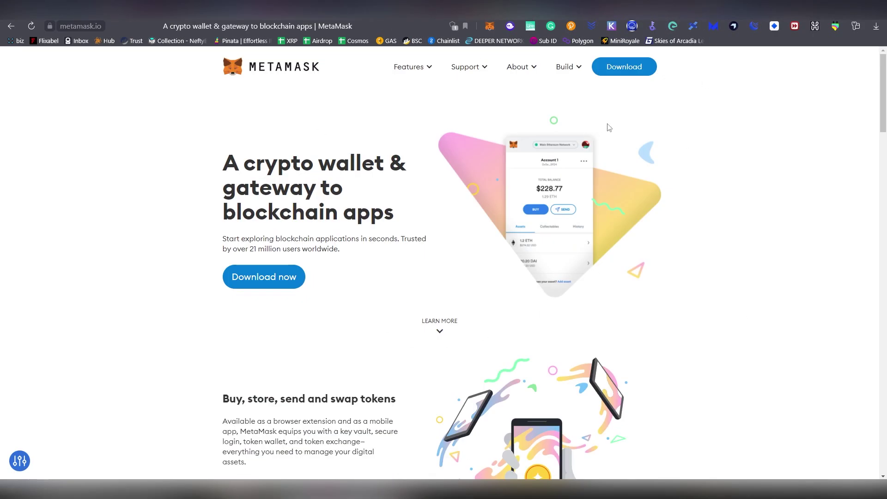
{"action": "left_click", "coordinate": [494, 22]}
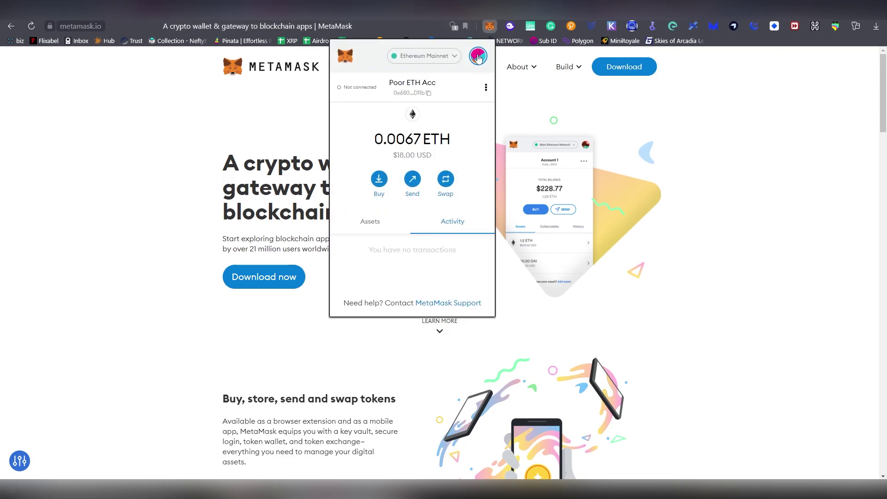
{"action": "left_click", "coordinate": [479, 58]}
{"action": "scroll", "coordinate": [437, 118], "scroll_direction": "down", "scroll_amount": 1}
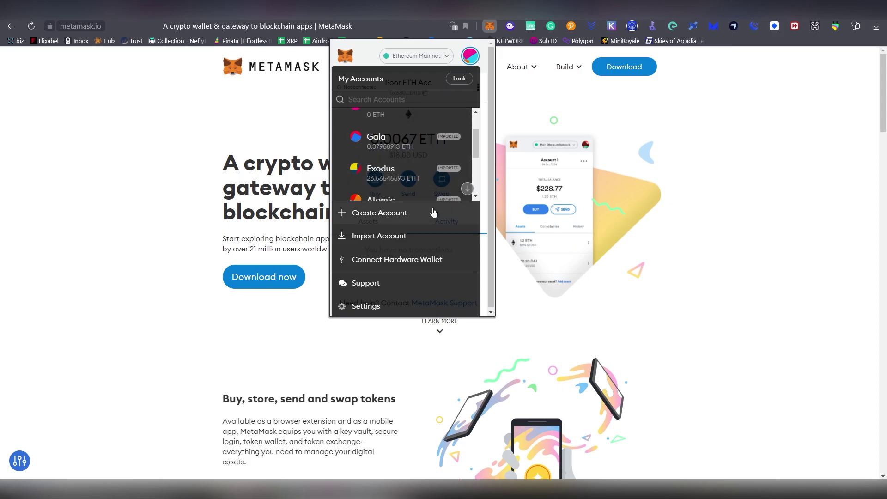
{"action": "left_click", "coordinate": [409, 305]}
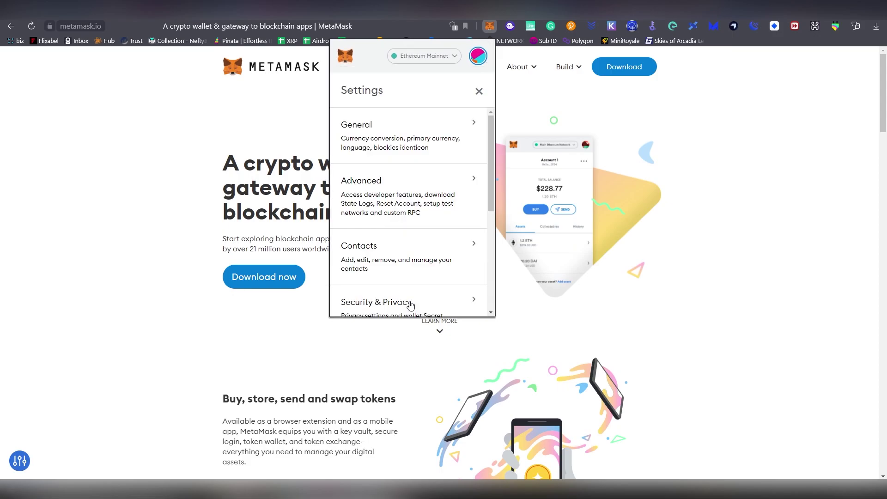
{"action": "left_click", "coordinate": [422, 202]}
{"action": "scroll", "coordinate": [420, 198], "scroll_direction": "down", "scroll_amount": 6}
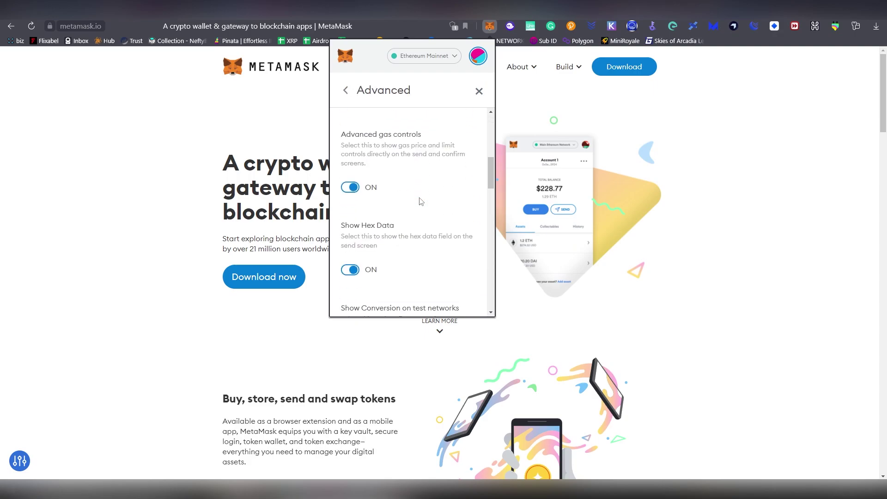
{"action": "left_click", "coordinate": [346, 90]}
{"action": "scroll", "coordinate": [411, 228], "scroll_direction": "down", "scroll_amount": 4}
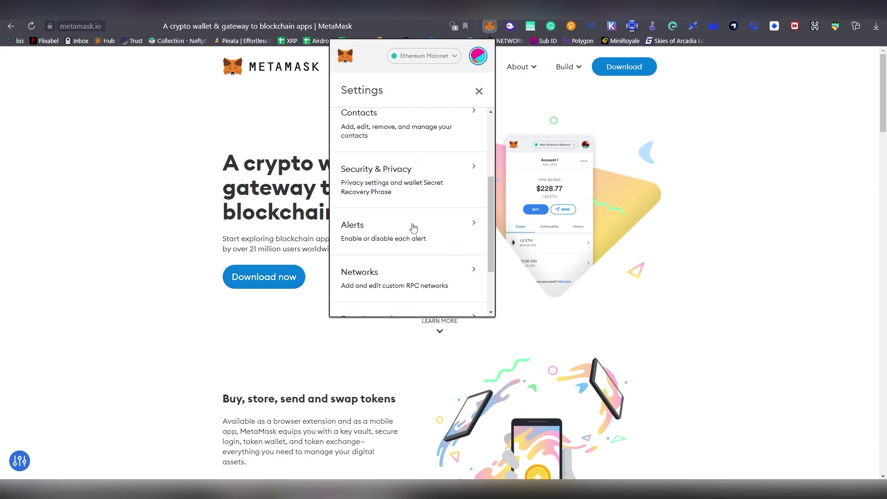
{"action": "left_click", "coordinate": [405, 205]}
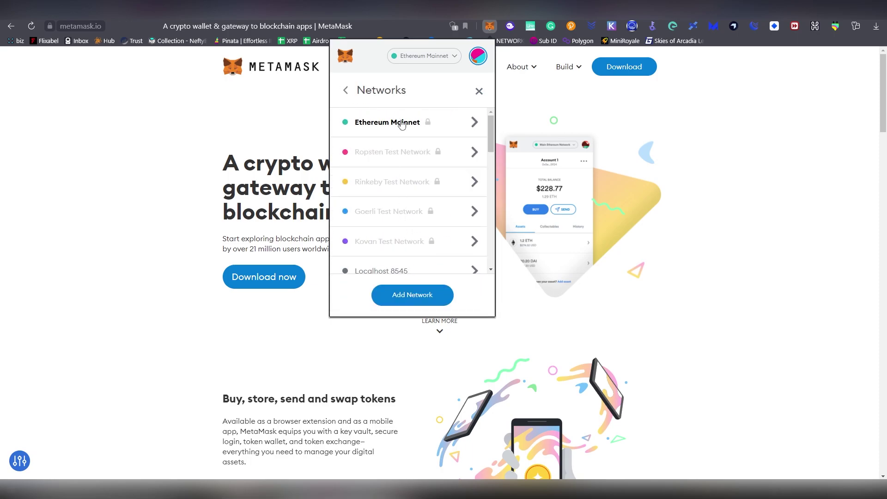
{"action": "left_click", "coordinate": [429, 125]}
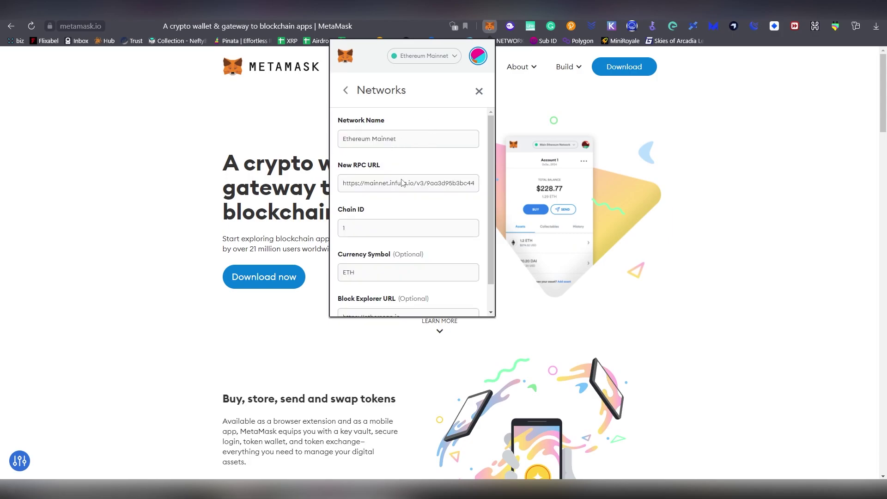
{"action": "scroll", "coordinate": [402, 183], "scroll_direction": "down", "scroll_amount": 1}
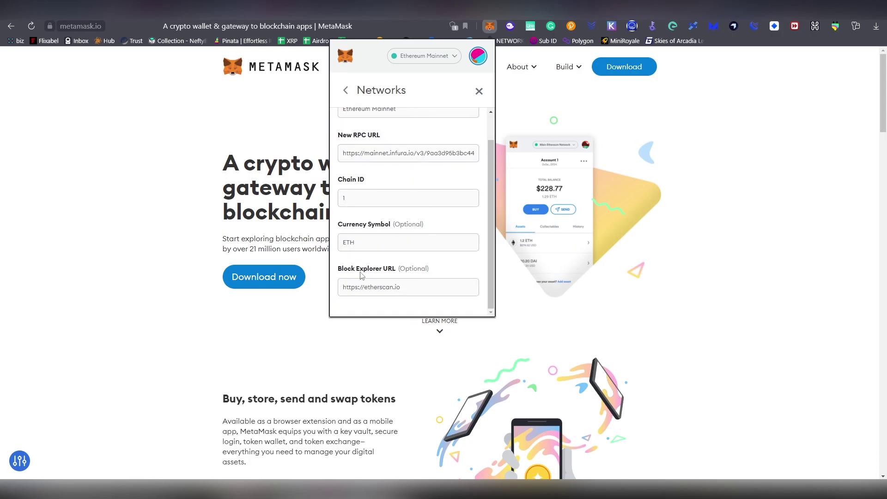
{"action": "triple_click", "coordinate": [386, 288]}
{"action": "key", "text": "ctrl+c"}
{"action": "left_click", "coordinate": [413, 287]}
{"action": "left_click", "coordinate": [346, 91]}
{"action": "scroll", "coordinate": [450, 238], "scroll_direction": "down", "scroll_amount": 6}
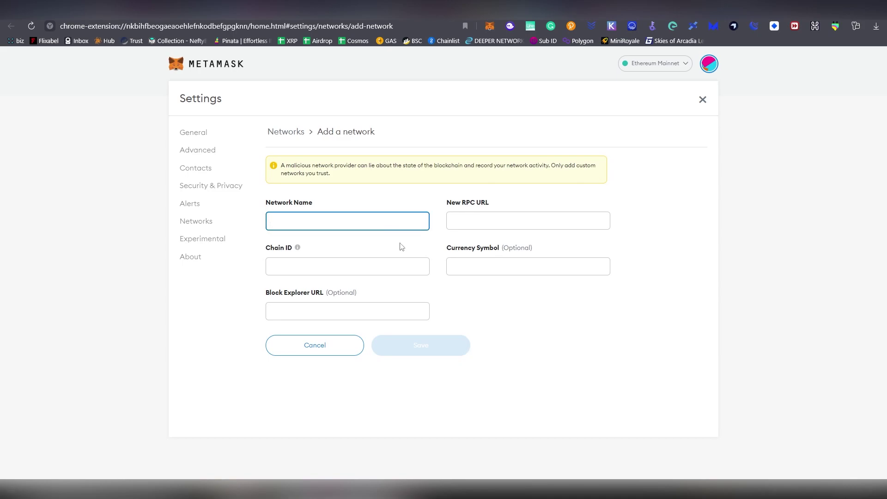
Step: Name the network 'Ethereum Region Blocked' and enter Chain ID 1 and currency symbol ETH
{"action": "type", "text": "Ethereum Region Blocked"}
{"action": "left_click", "coordinate": [478, 222]}
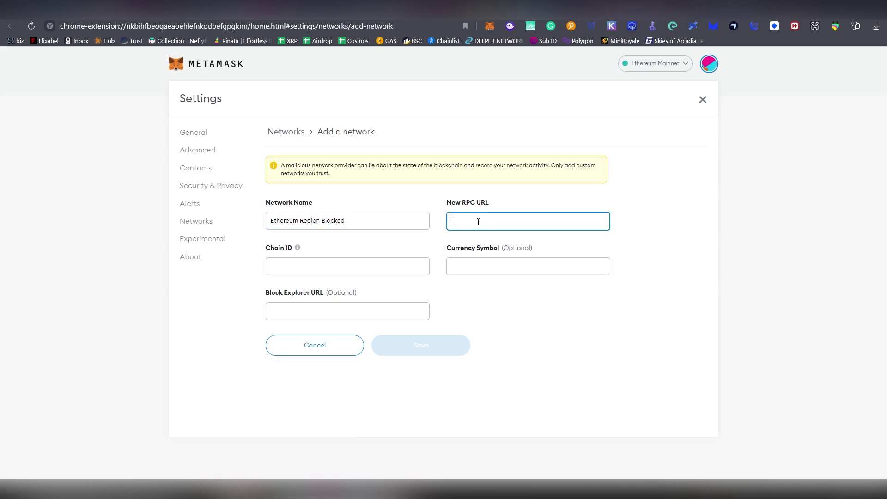
{"action": "left_click", "coordinate": [371, 266]}
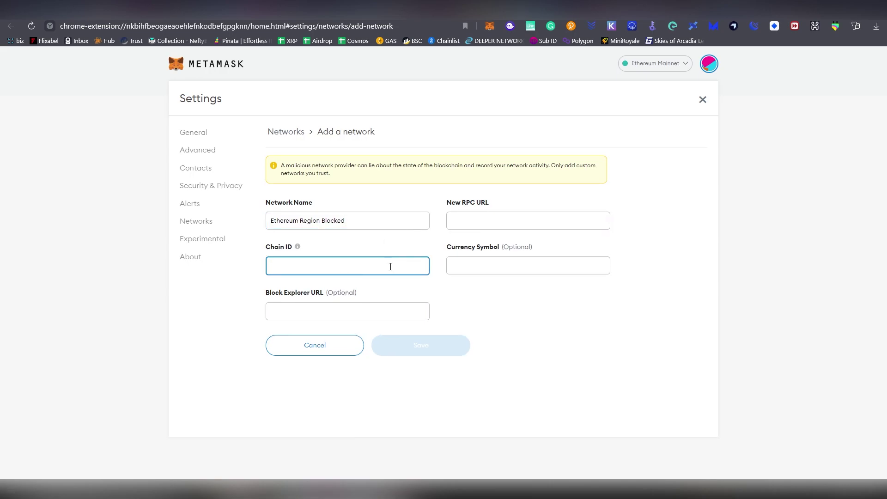
{"action": "type", "text": "1"}
{"action": "left_click", "coordinate": [488, 268]}
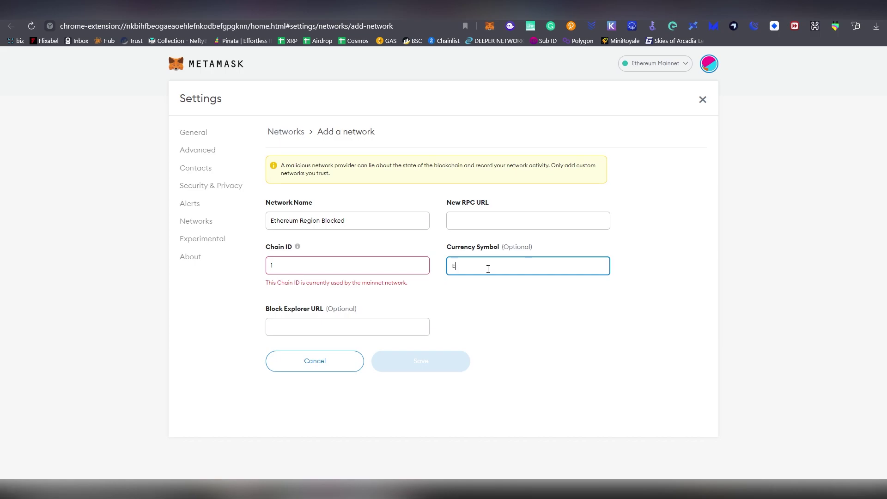
{"action": "left_click", "coordinate": [489, 286]}
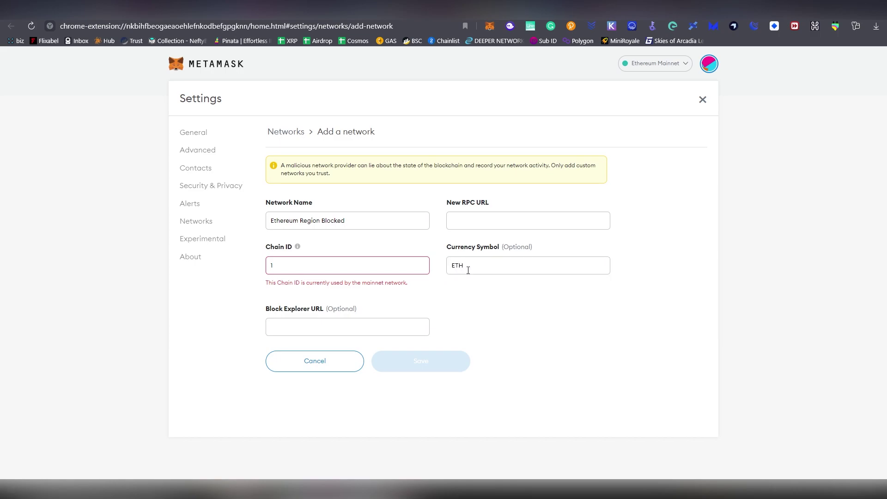
{"action": "left_click", "coordinate": [372, 324]}
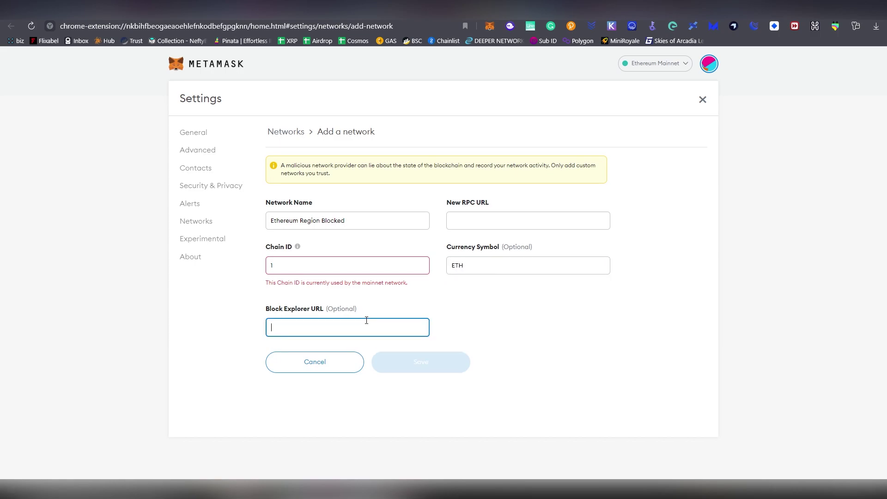
{"action": "key", "text": "ctrl+v"}
{"action": "left_click", "coordinate": [458, 317]}
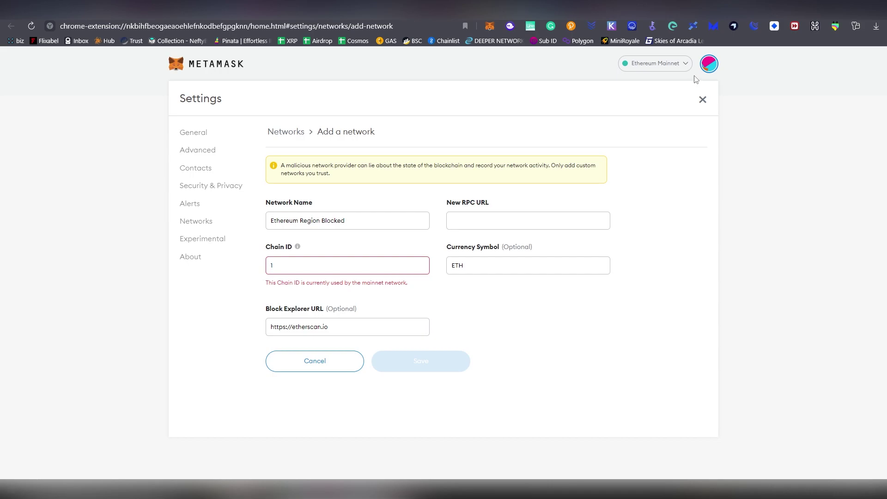
{"action": "left_click", "coordinate": [483, 217]}
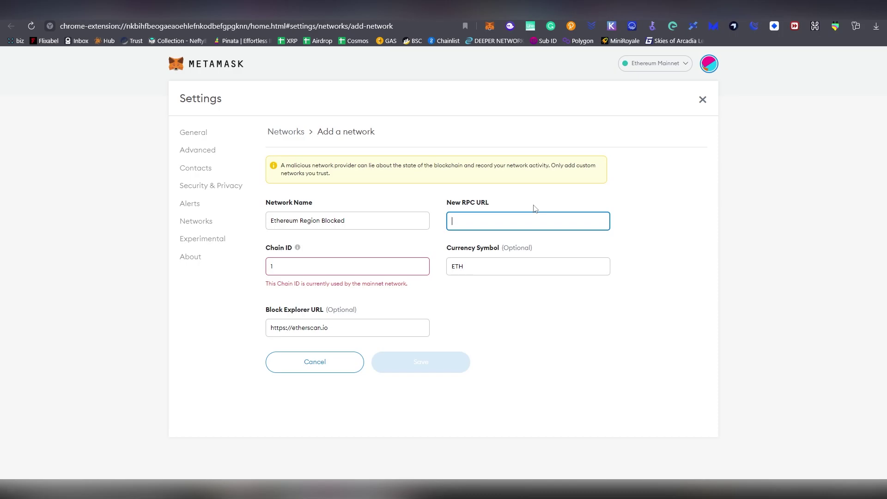
{"action": "left_click", "coordinate": [657, 7]}
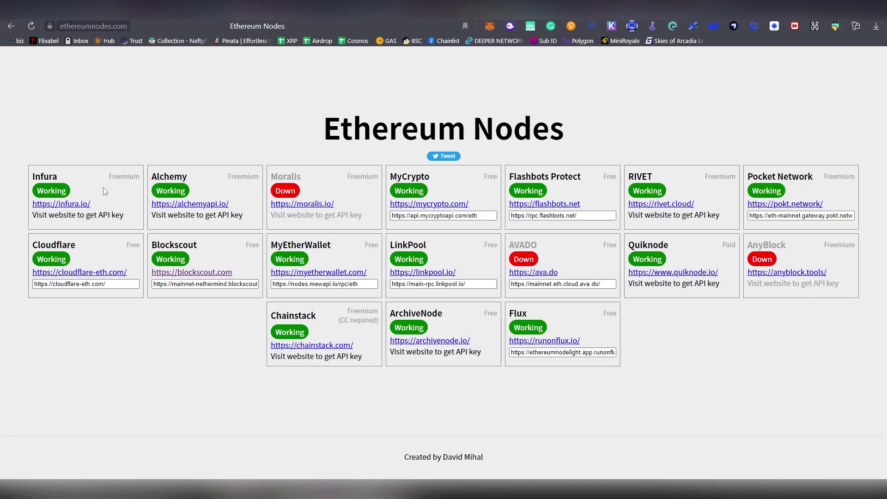
{"action": "left_click_drag", "start_coordinate": [112, 179], "coordinate": [138, 176]}
{"action": "left_click", "coordinate": [138, 175]}
{"action": "left_click", "coordinate": [452, 216]}
{"action": "key", "text": "ctrl+c"}
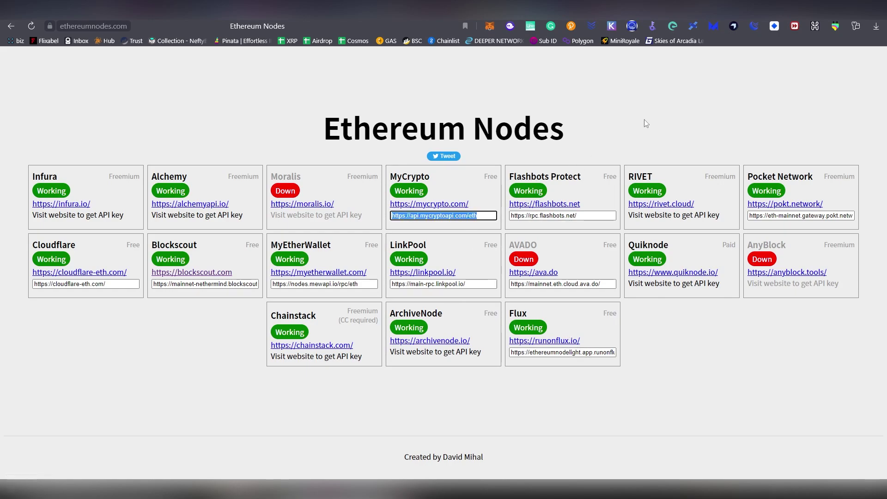
{"action": "left_click", "coordinate": [632, 26]}
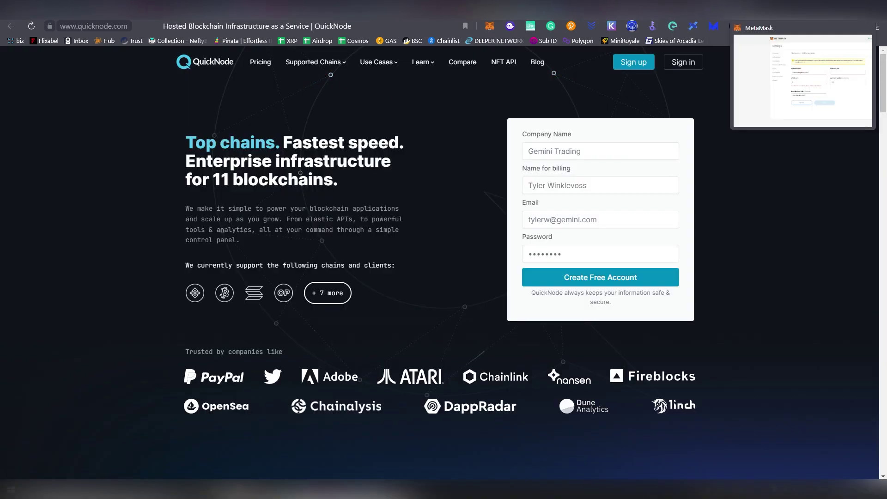
{"action": "left_click", "coordinate": [713, 25]}
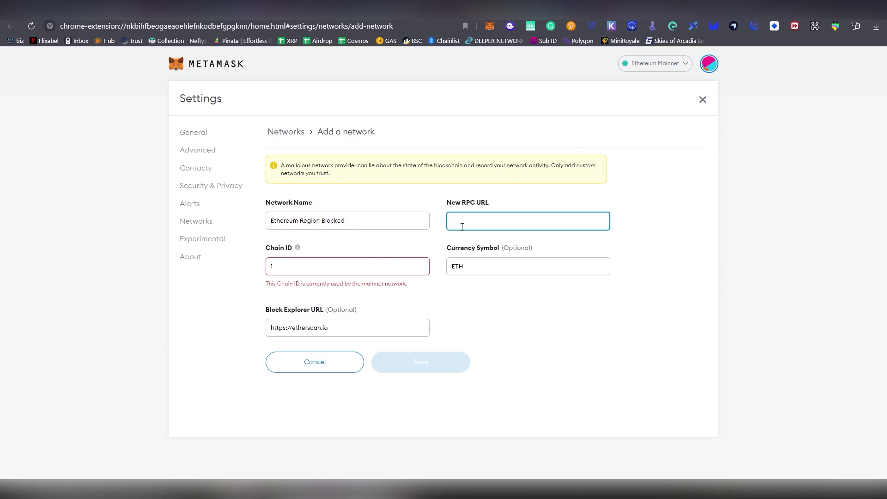
{"action": "key", "text": "ctrl+v"}
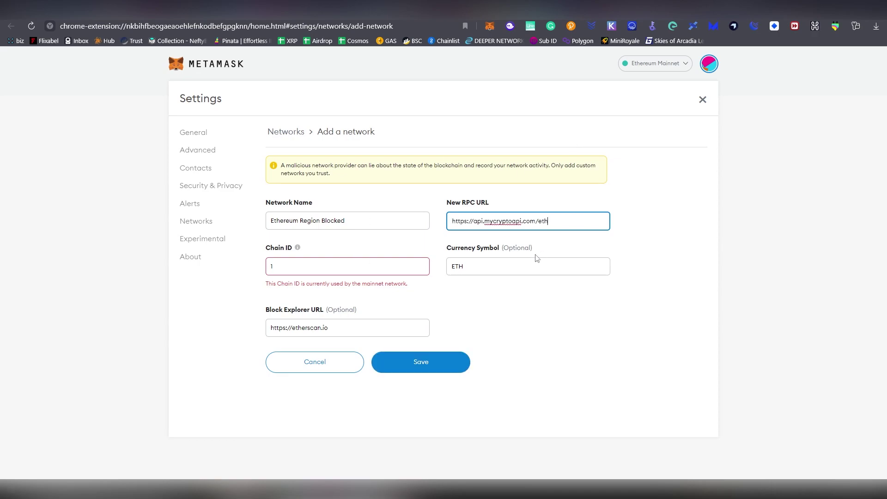
{"action": "left_click", "coordinate": [445, 369]}
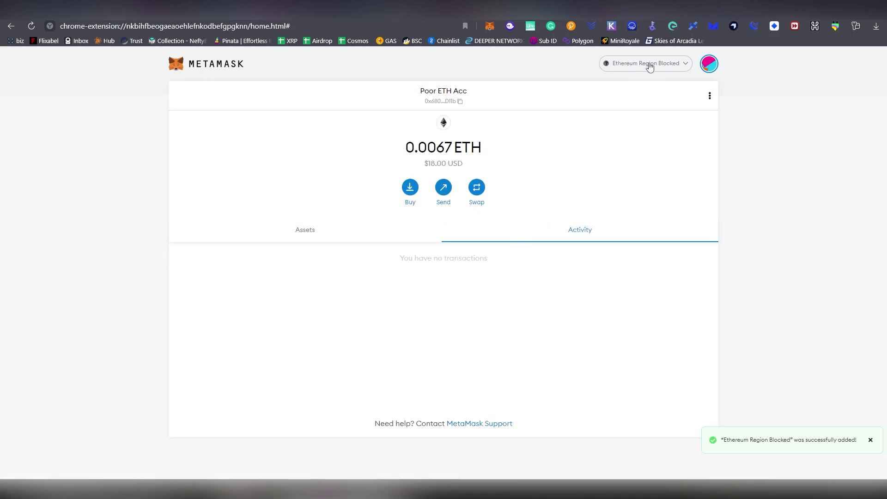
{"action": "left_click", "coordinate": [491, 28]}
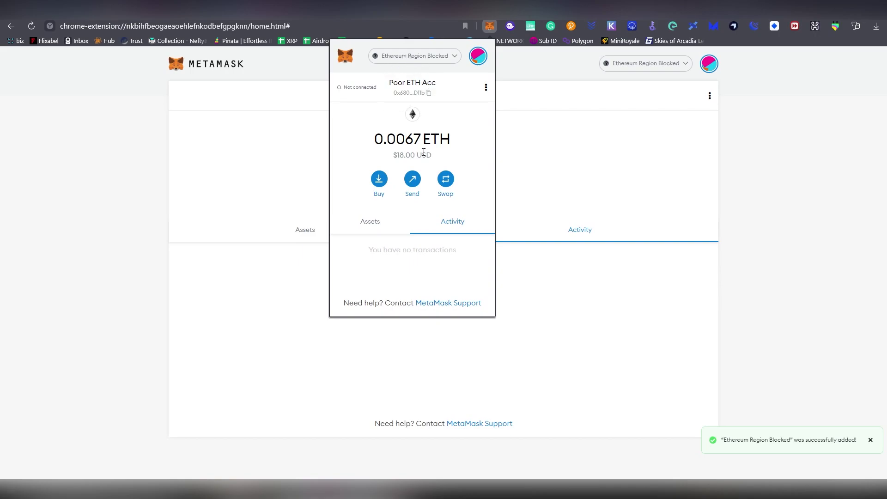
Step: Switch the wallet to Ethereum Mainnet, then back to Ethereum Region Blocked
{"action": "left_click", "coordinate": [439, 56]}
{"action": "left_click", "coordinate": [428, 109]}
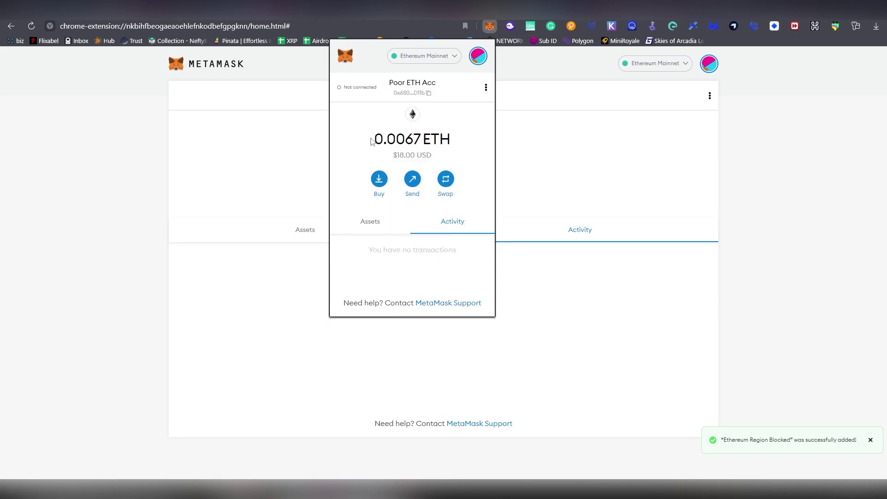
{"action": "left_click_drag", "start_coordinate": [373, 138], "coordinate": [443, 141]}
{"action": "left_click", "coordinate": [450, 159]}
{"action": "left_click", "coordinate": [441, 58]}
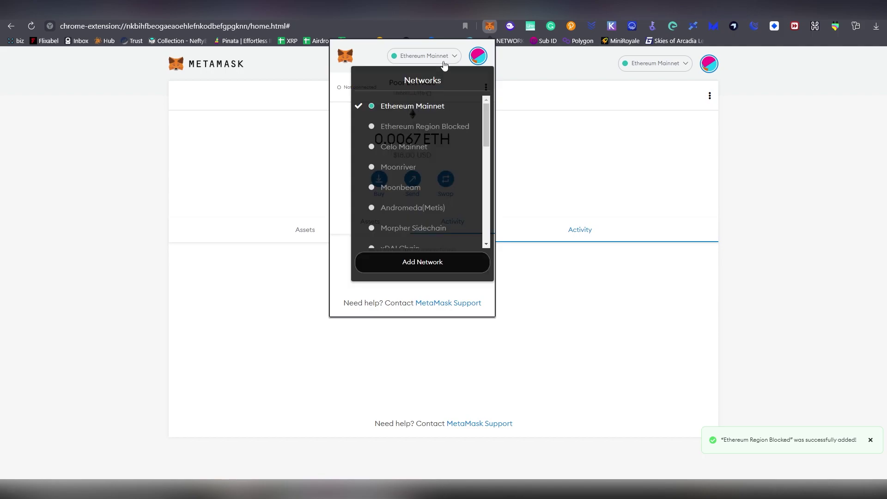
{"action": "left_click", "coordinate": [445, 128]}
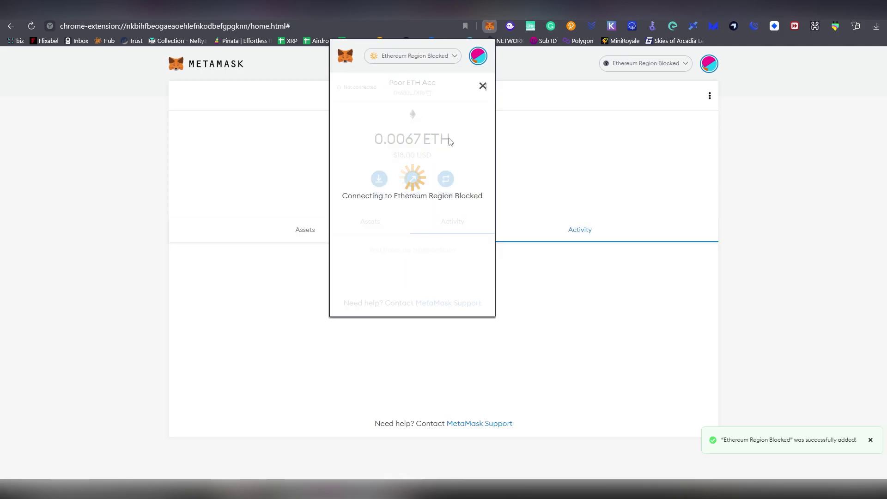